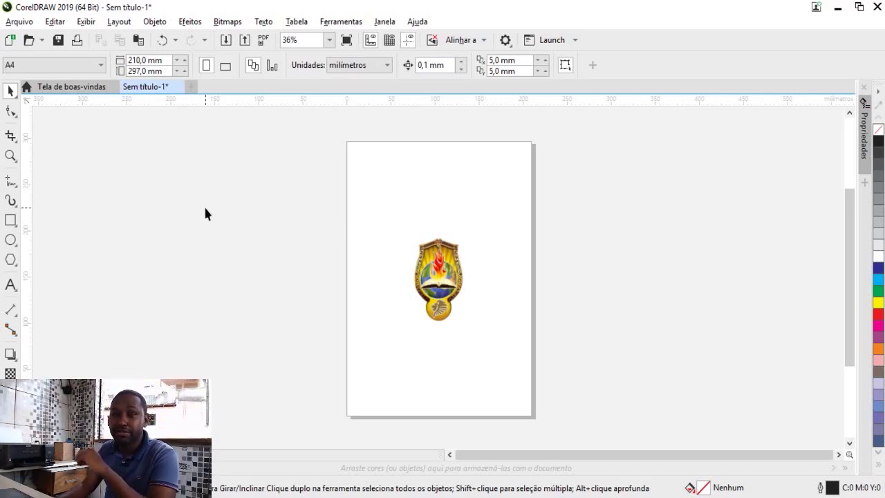
Select and deselect the church emblem on the A4 page a few times.
{"action": "left_click", "coordinate": [447, 273]}
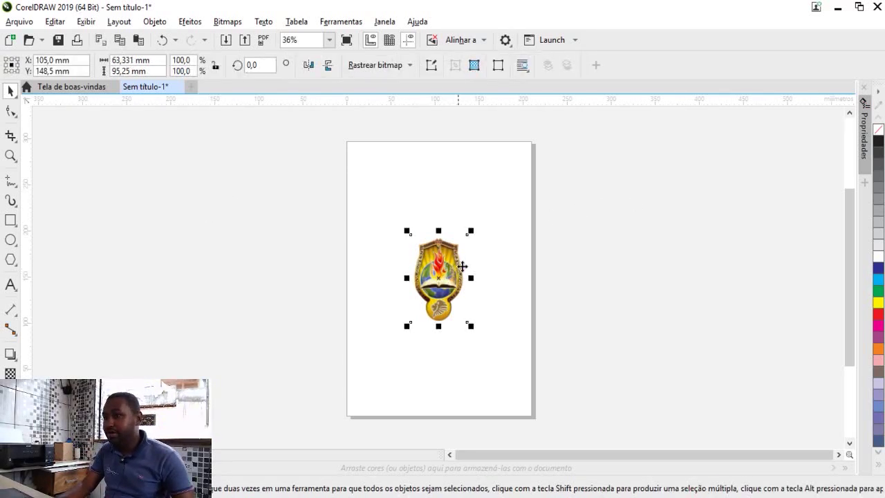
{"action": "left_click", "coordinate": [558, 225]}
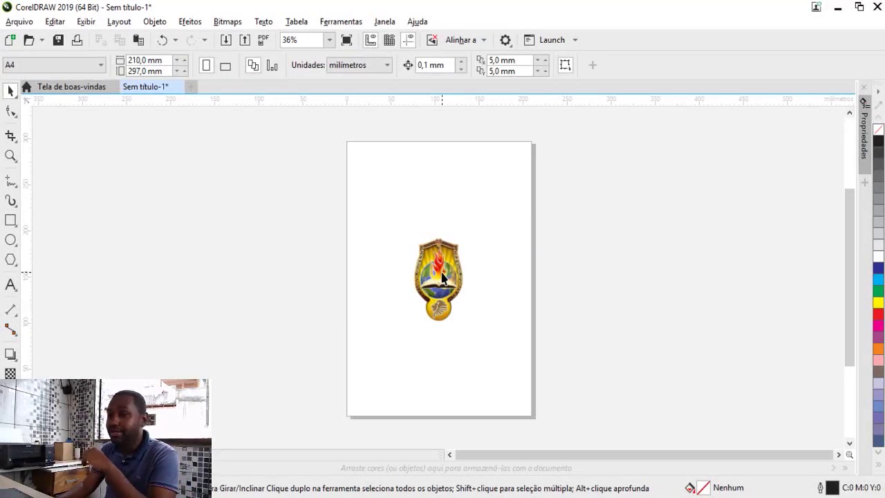
{"action": "left_click", "coordinate": [442, 277]}
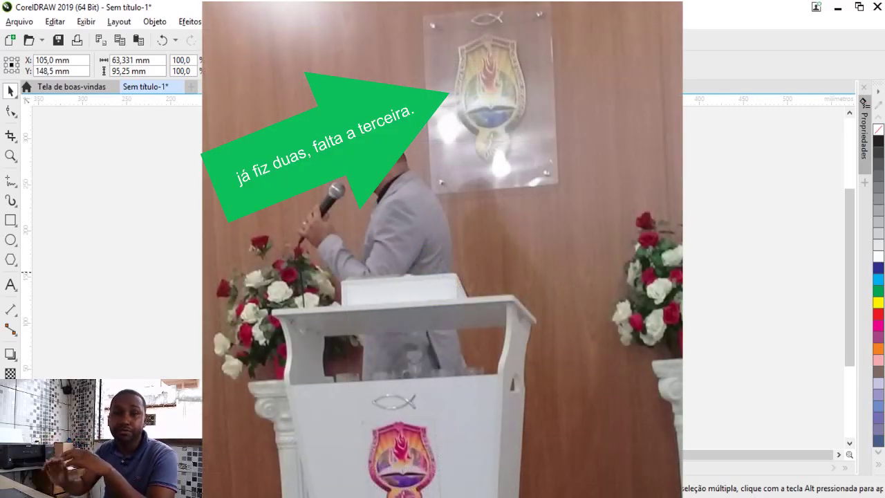
{"action": "key", "text": "Escape"}
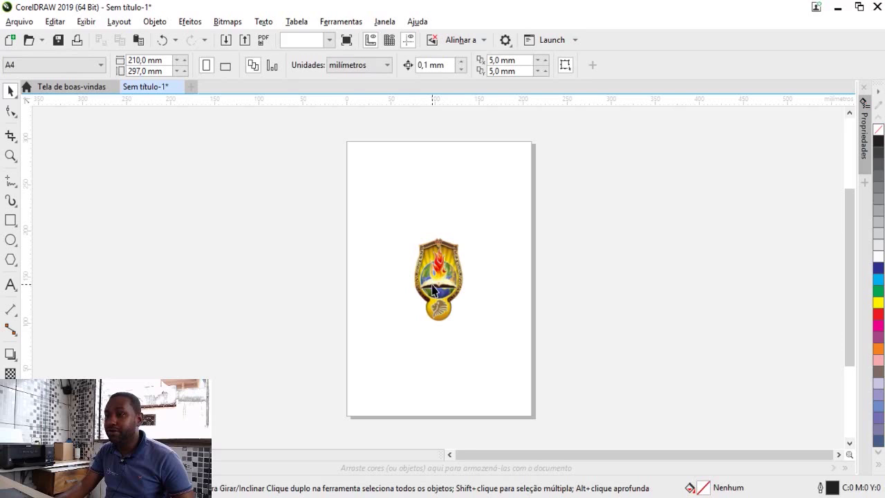
{"action": "left_click", "coordinate": [439, 276]}
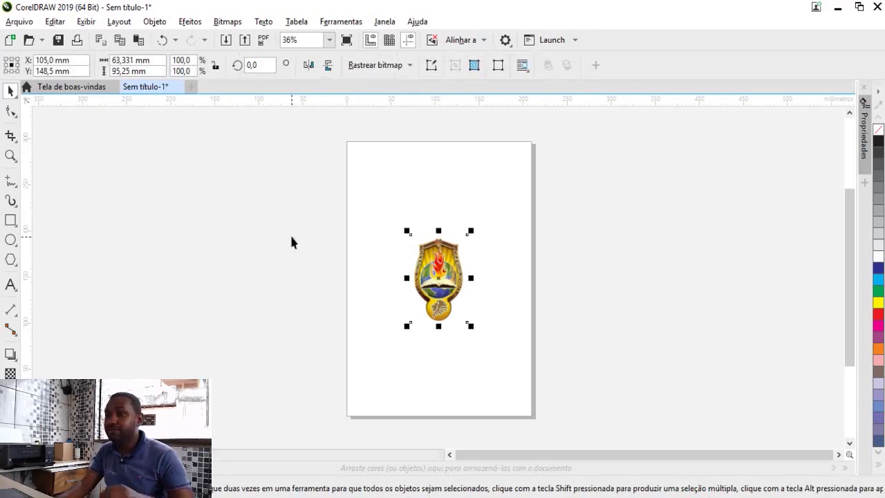
{"action": "left_click", "coordinate": [367, 265]}
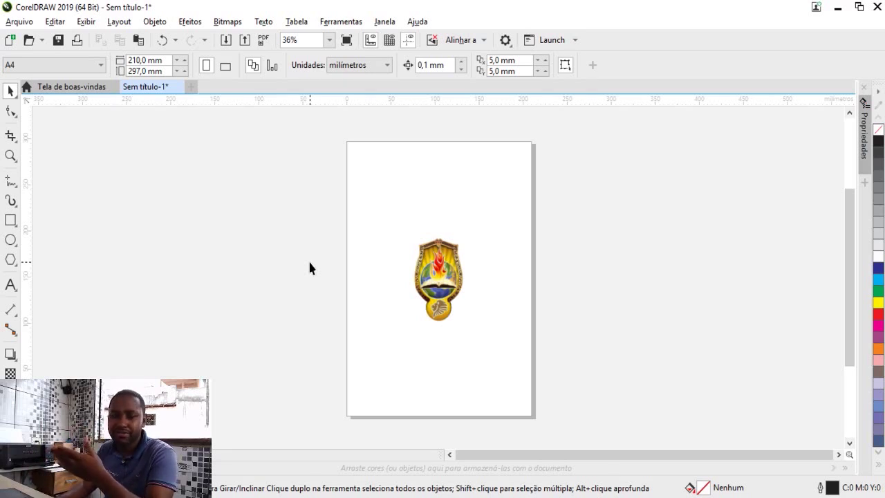
Enable user-defined mirrored margin guidelines with a 4 mm top margin in Document Options.
{"action": "double_click", "coordinate": [534, 169]}
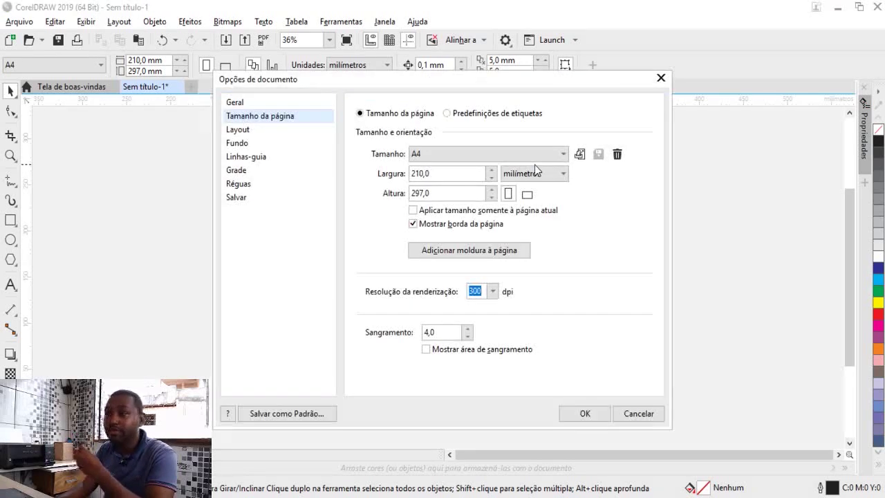
{"action": "left_click", "coordinate": [247, 158]}
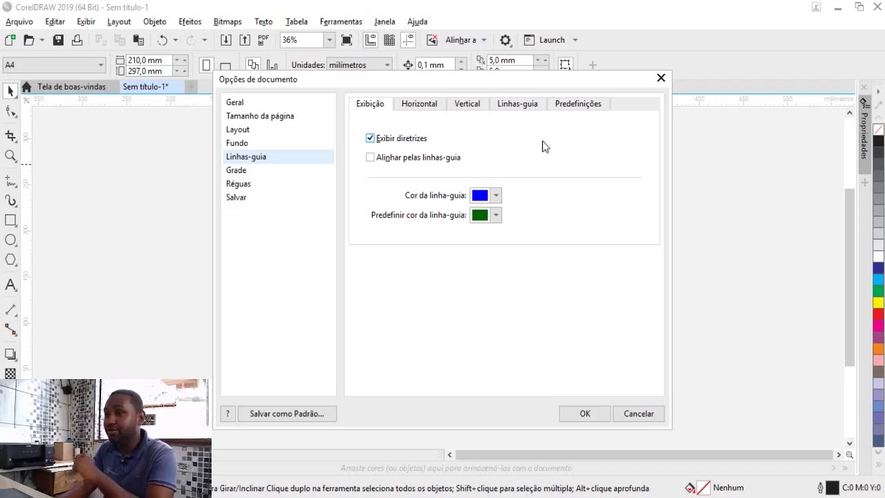
{"action": "left_click", "coordinate": [588, 109]}
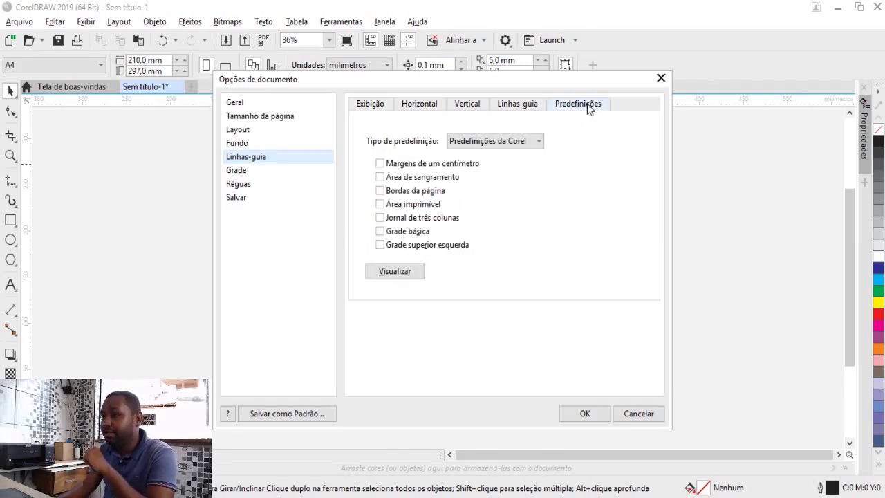
{"action": "left_click", "coordinate": [518, 141]}
{"action": "left_click", "coordinate": [512, 171]}
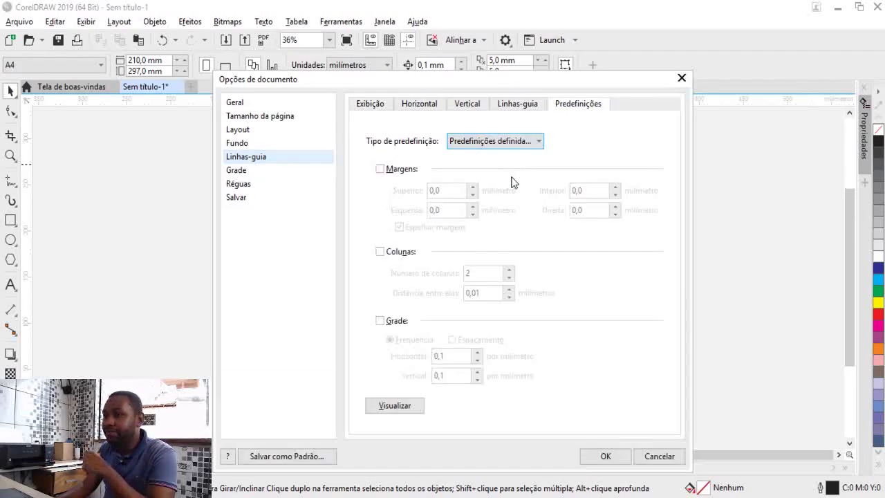
{"action": "left_click", "coordinate": [410, 170]}
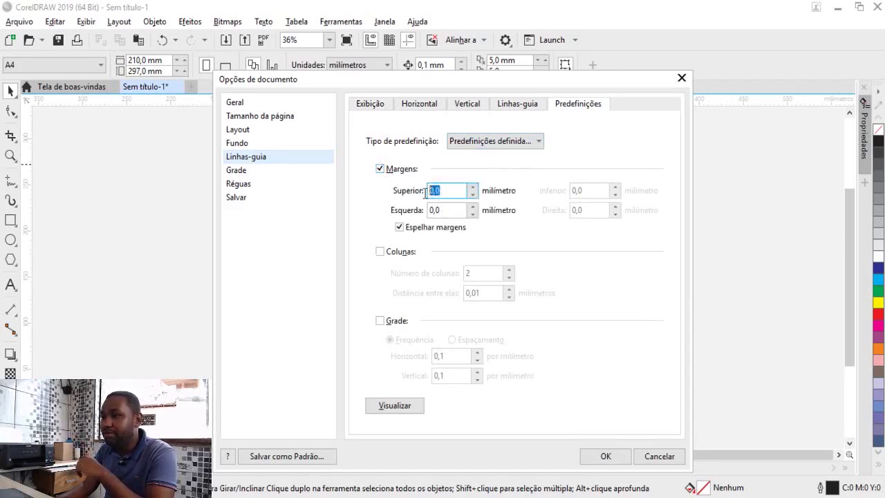
{"action": "type", "text": "4"}
{"action": "key", "text": "Tab"}
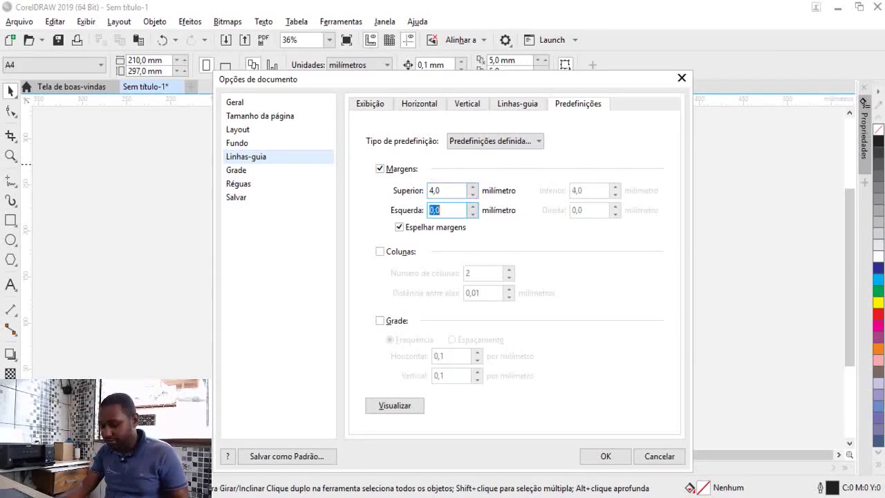
{"action": "type", "text": "4"}
Apply the margin guides, then enlarge the emblem to about 303% and move it beside the page.
{"action": "left_click", "coordinate": [606, 456]}
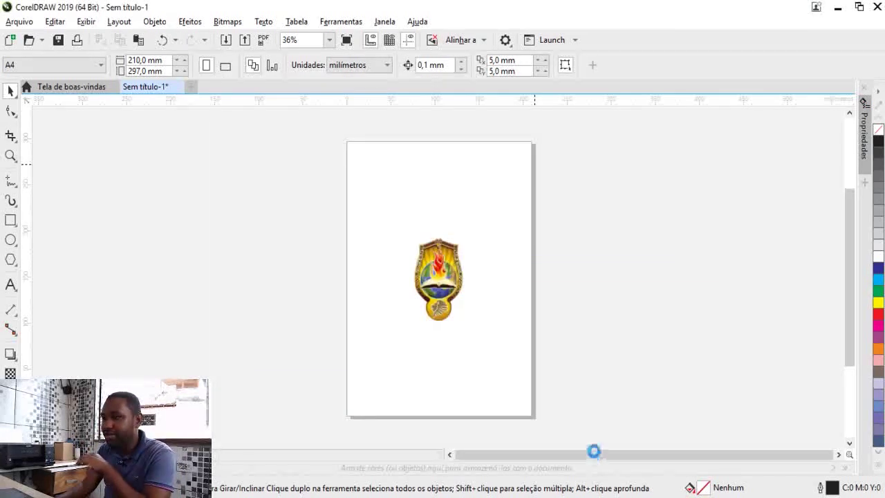
{"action": "left_click", "coordinate": [460, 299]}
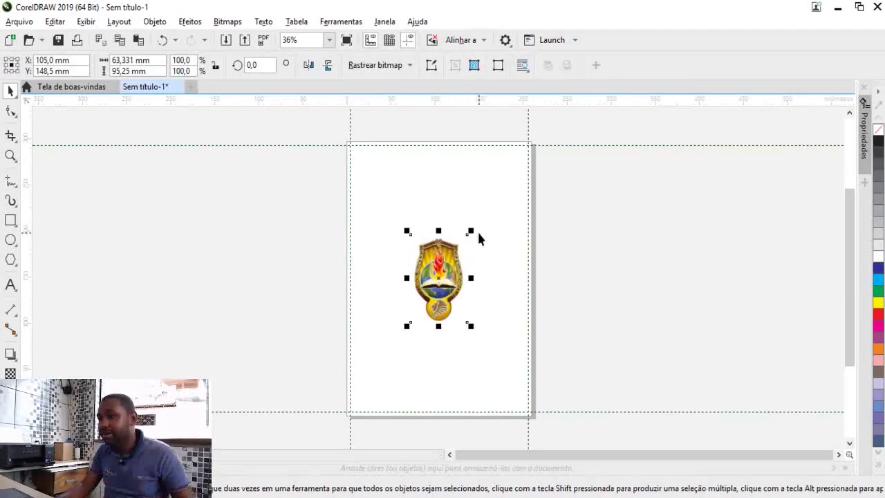
{"action": "mouse_move", "coordinate": [470, 326]}
{"action": "left_mouse_down"}
{"action": "mouse_move", "coordinate": [529, 430]}
{"action": "mouse_move", "coordinate": [527, 416]}
{"action": "left_mouse_up"}
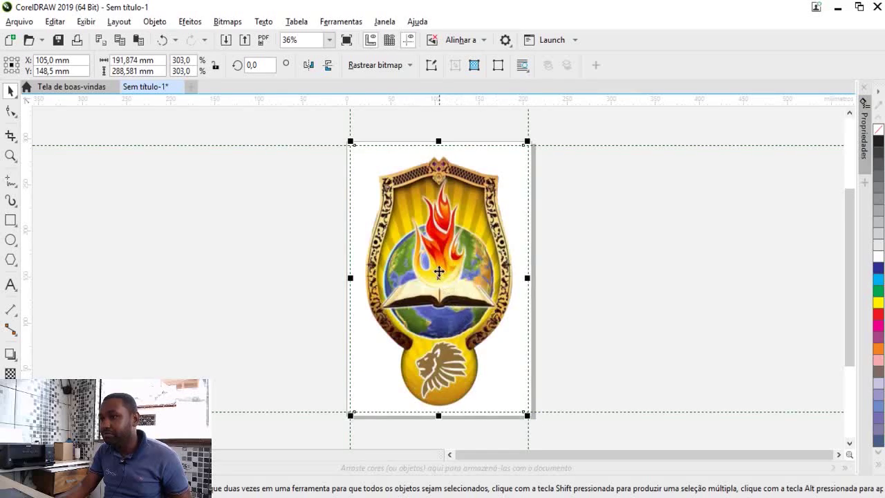
{"action": "left_click_drag", "start_coordinate": [423, 256], "coordinate": [662, 257]}
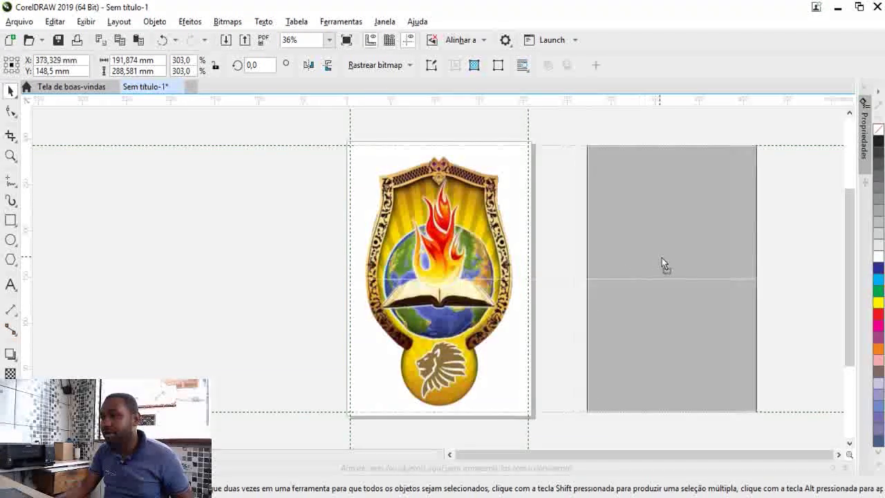
{"action": "left_click", "coordinate": [221, 270]}
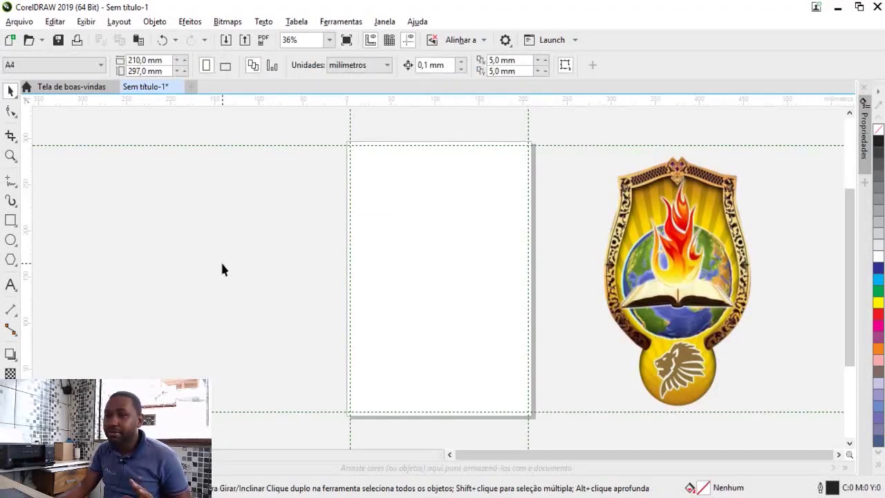
Create a page-sized rectangle scaled to 97.6%, with the emblem moved left of the page.
{"action": "double_click", "coordinate": [11, 220]}
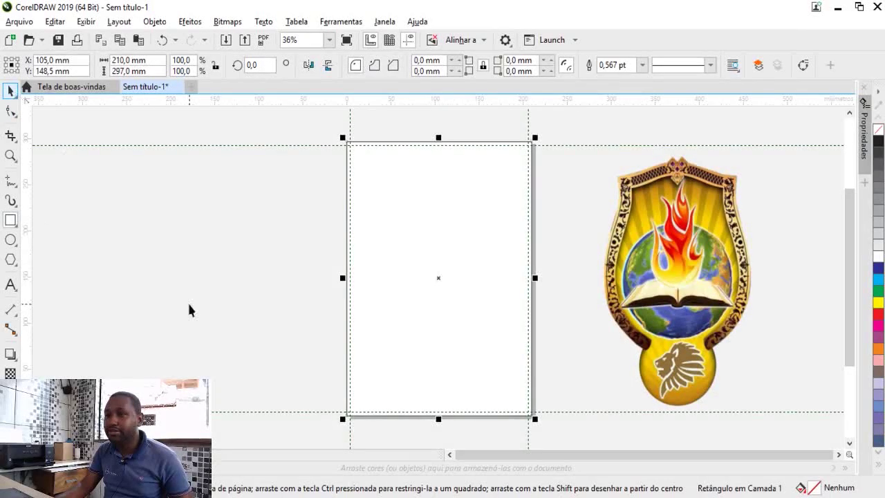
{"action": "left_click", "coordinate": [430, 265]}
{"action": "left_click_drag", "start_coordinate": [676, 247], "coordinate": [192, 248]}
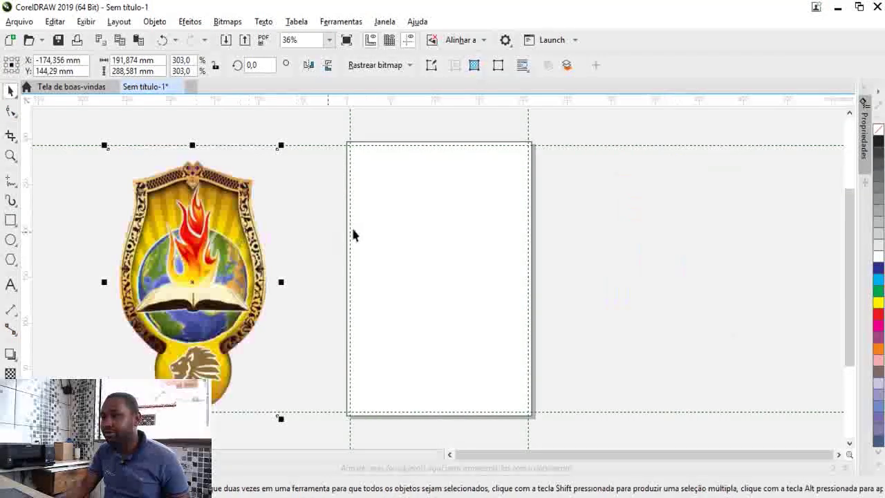
{"action": "left_click", "coordinate": [349, 225]}
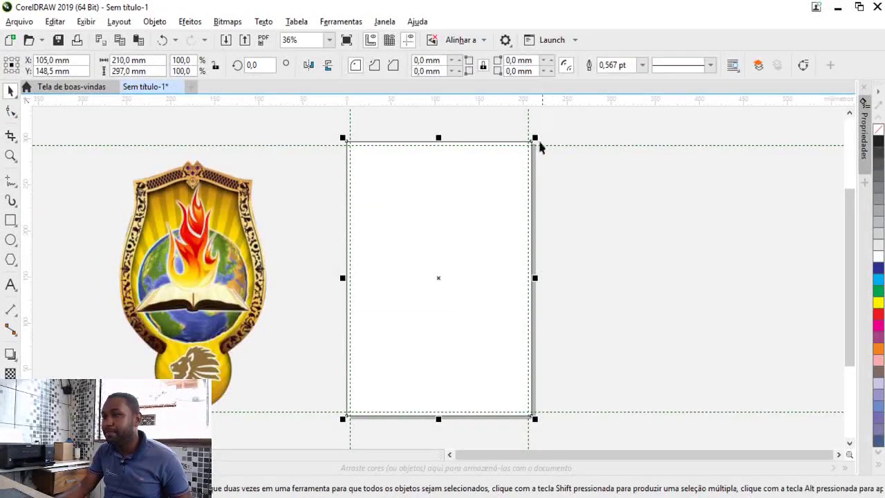
{"action": "scroll", "coordinate": [539, 145], "scroll_direction": "up", "scroll_amount": 4}
{"action": "left_click_drag", "start_coordinate": [517, 128], "coordinate": [506, 131]}
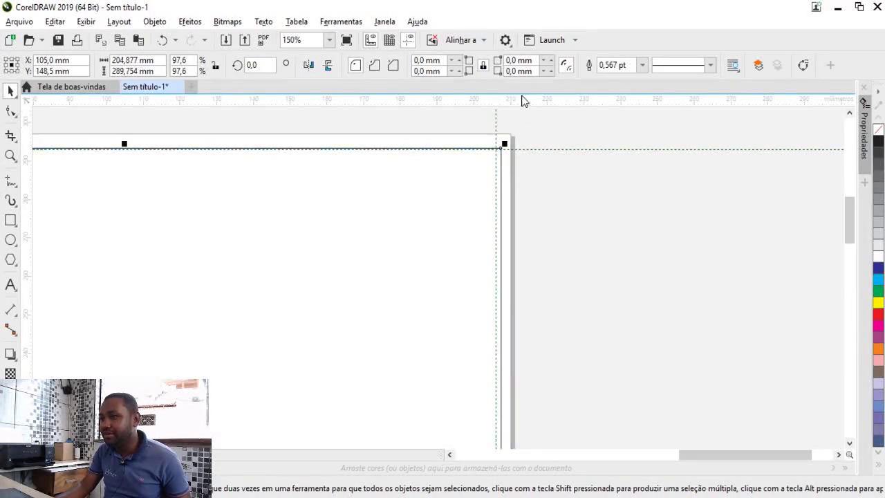
{"action": "scroll", "coordinate": [519, 208], "scroll_direction": "down", "scroll_amount": 2}
{"action": "scroll", "coordinate": [519, 263], "scroll_direction": "down", "scroll_amount": 3}
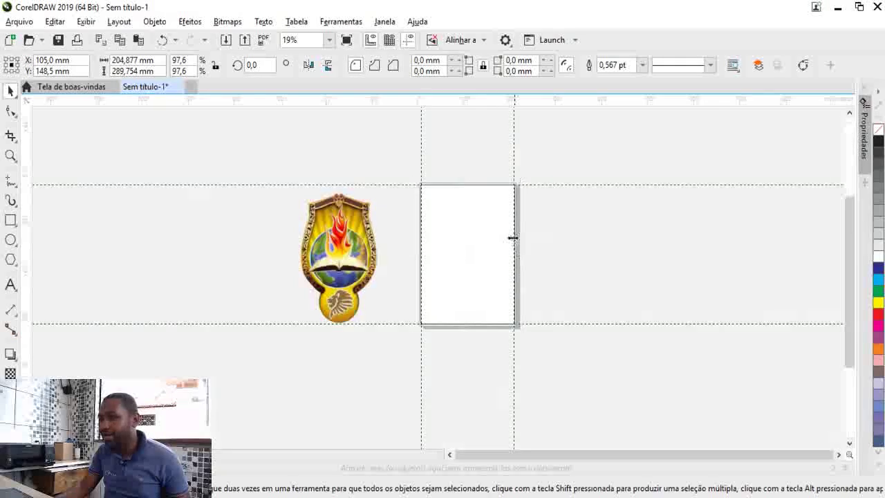
{"action": "scroll", "coordinate": [520, 286], "scroll_direction": "up", "scroll_amount": 2}
Narrow the rectangle to 200,644 mm wide and place a copy right beside it.
{"action": "left_click_drag", "start_coordinate": [535, 364], "coordinate": [528, 364]}
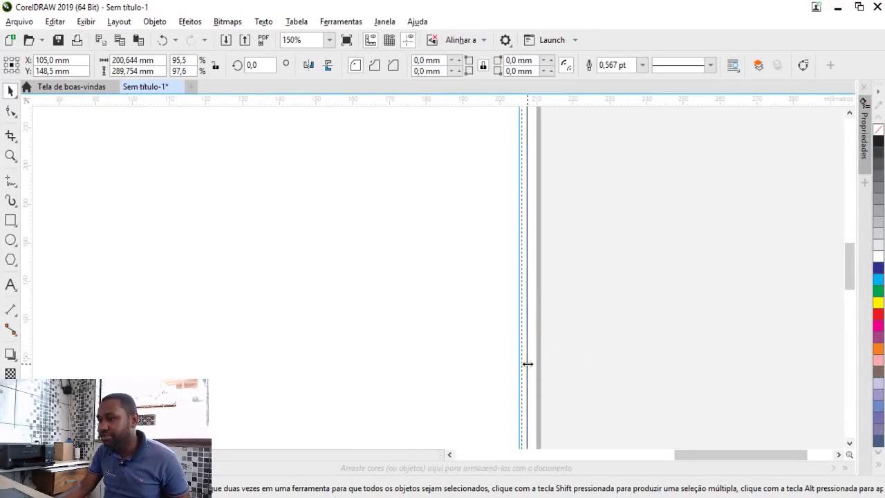
{"action": "scroll", "coordinate": [523, 296], "scroll_direction": "down", "scroll_amount": 2}
{"action": "scroll", "coordinate": [366, 243], "scroll_direction": "down", "scroll_amount": 1}
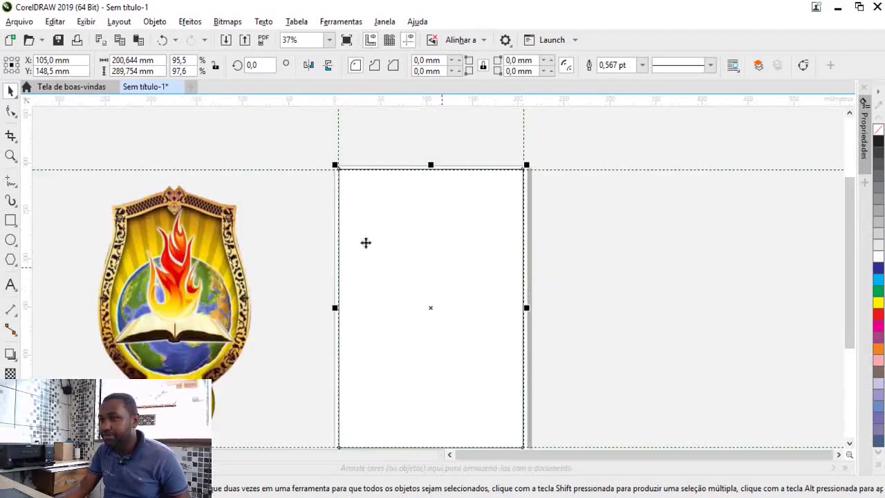
{"action": "left_click_drag", "start_coordinate": [338, 168], "coordinate": [523, 177]}
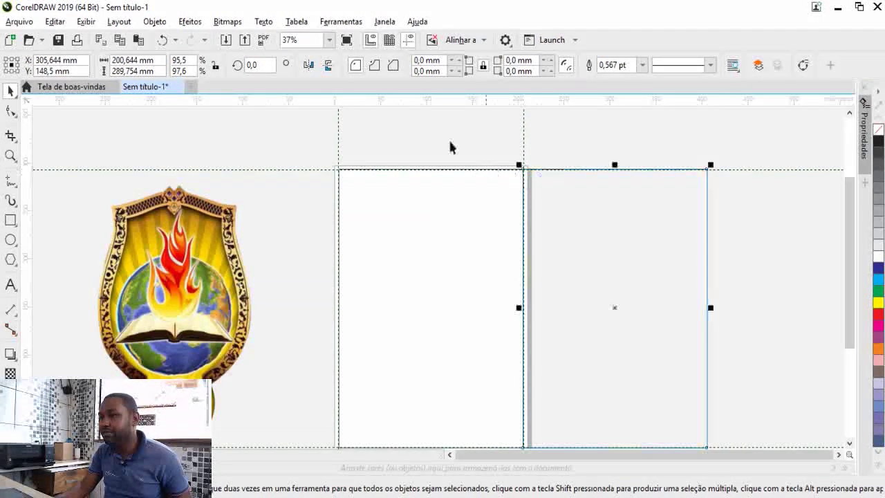
{"action": "scroll", "coordinate": [419, 173], "scroll_direction": "down", "scroll_amount": 1}
Duplicate the rectangle pair below to form a 2×2 grid spanning 401,287 × 579,509 mm.
{"action": "left_click", "coordinate": [476, 182]}
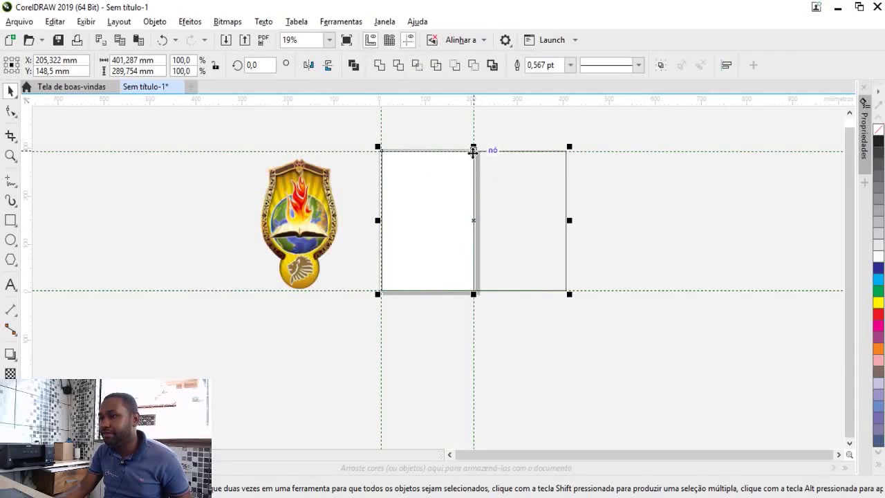
{"action": "left_click_drag", "start_coordinate": [474, 147], "coordinate": [473, 289]}
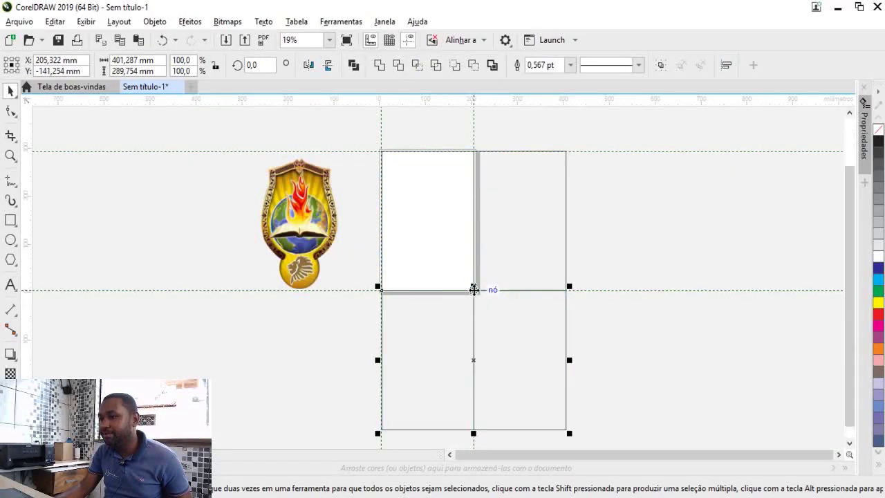
{"action": "left_click", "coordinate": [322, 213]}
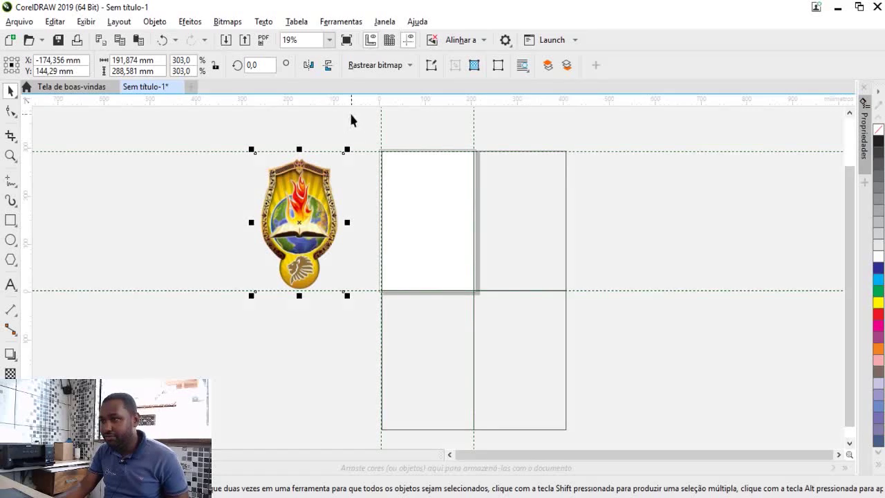
{"action": "left_click_drag", "start_coordinate": [351, 119], "coordinate": [603, 448]}
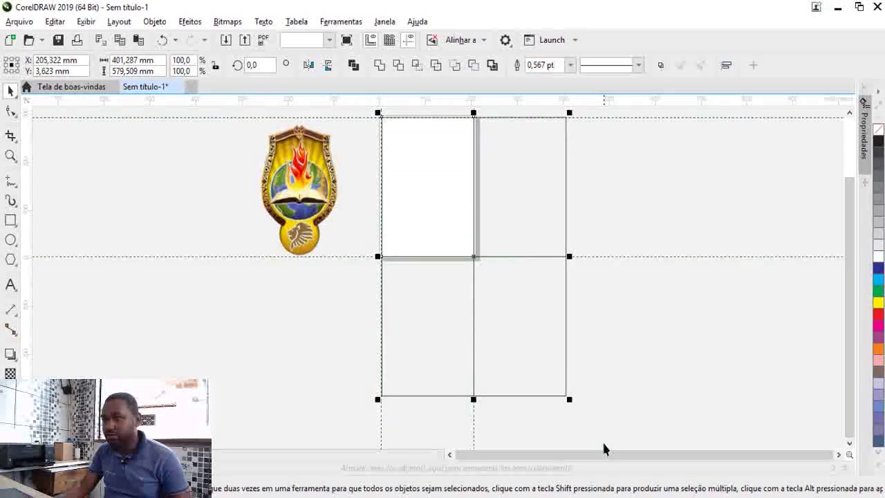
{"action": "left_click", "coordinate": [332, 207]}
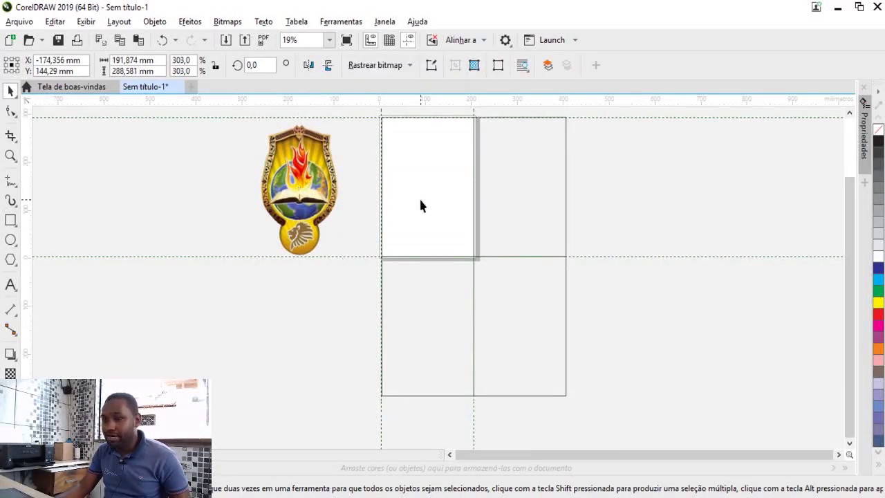
Centre the emblem on the page and scale it to 608,4% over the 2×2 grid.
{"action": "key", "text": "p"}
{"action": "left_click", "coordinate": [281, 207]}
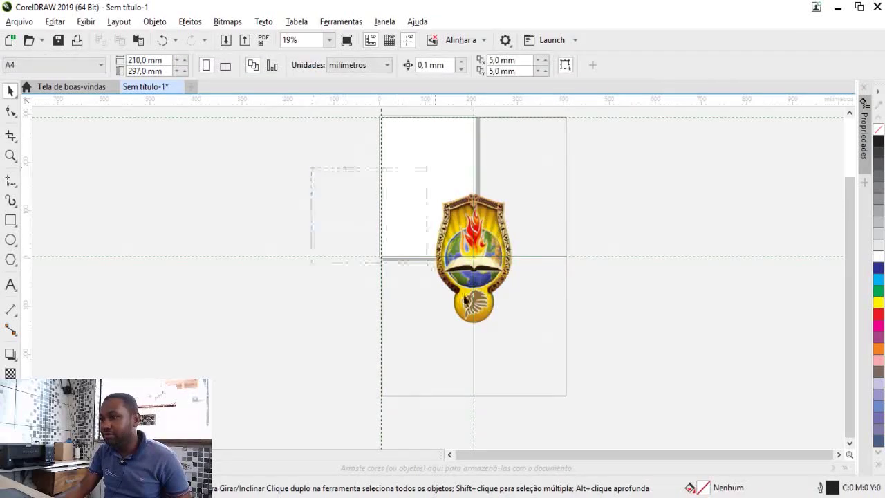
{"action": "mouse_move", "coordinate": [466, 300]}
{"action": "left_mouse_down"}
{"action": "mouse_move", "coordinate": [571, 347]}
{"action": "mouse_move", "coordinate": [546, 331]}
{"action": "mouse_move", "coordinate": [579, 400]}
{"action": "mouse_move", "coordinate": [573, 395]}
{"action": "left_mouse_up"}
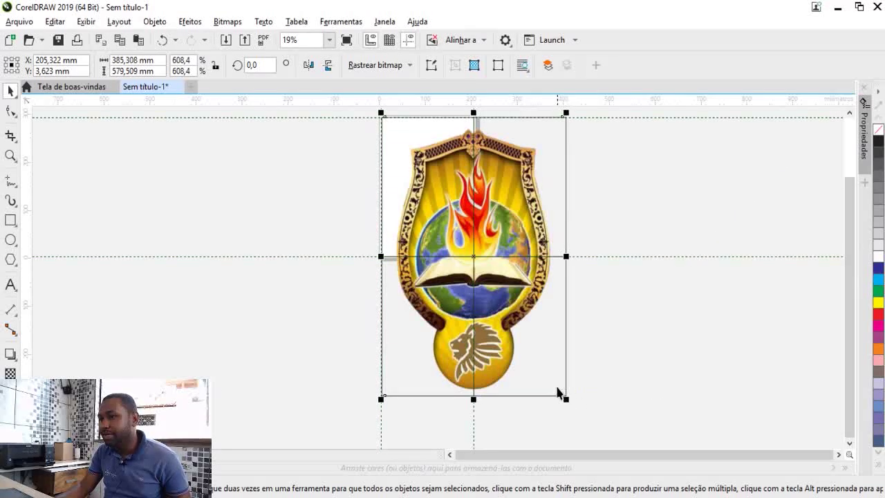
{"action": "scroll", "coordinate": [558, 406], "scroll_direction": "up", "scroll_amount": 1}
{"action": "scroll", "coordinate": [553, 397], "scroll_direction": "down", "scroll_amount": 1}
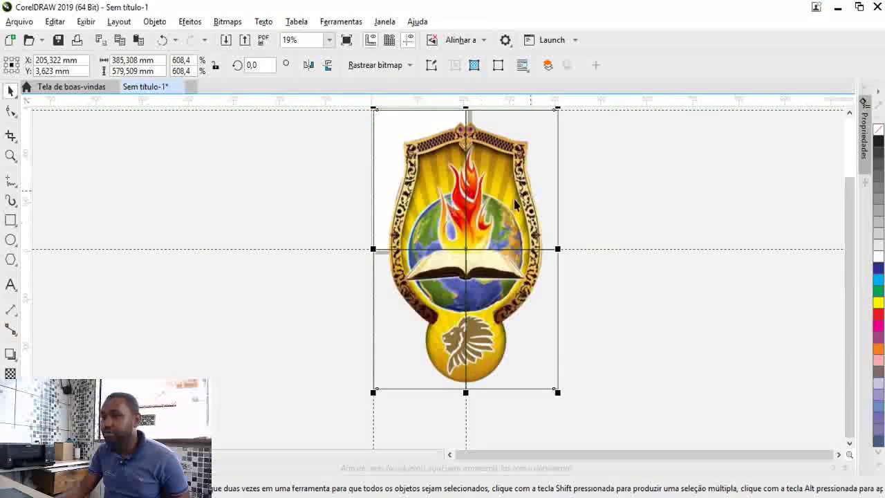
{"action": "scroll", "coordinate": [578, 202], "scroll_direction": "up", "scroll_amount": 1}
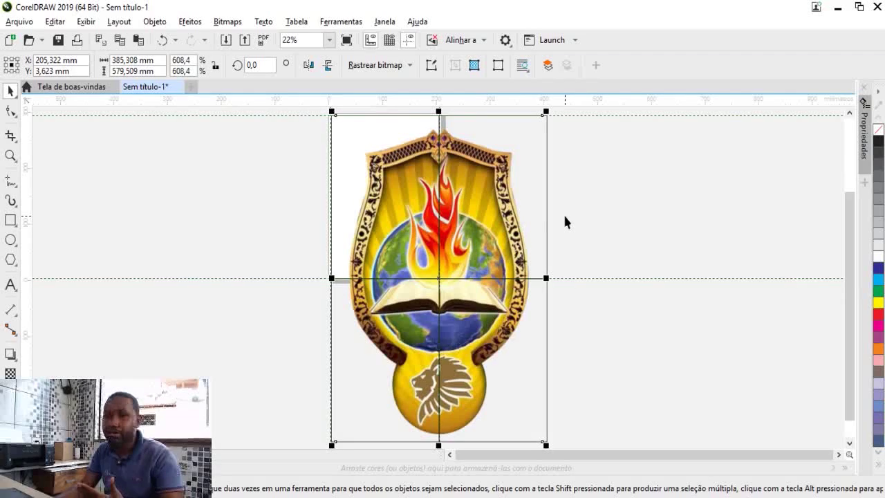
{"action": "left_click", "coordinate": [698, 262]}
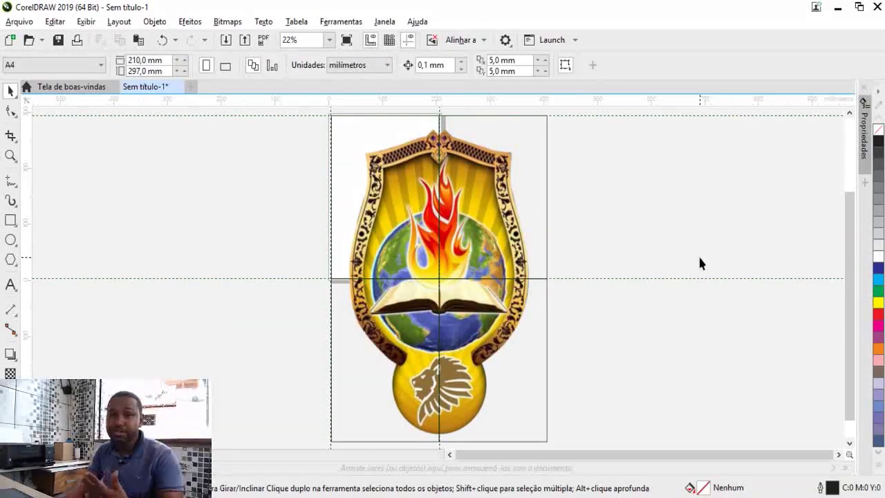
{"action": "left_click", "coordinate": [537, 139]}
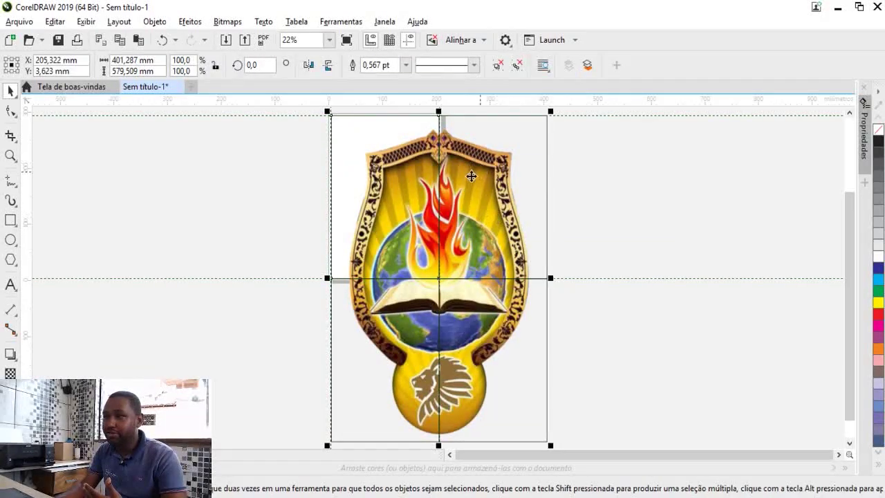
{"action": "key", "text": "Escape"}
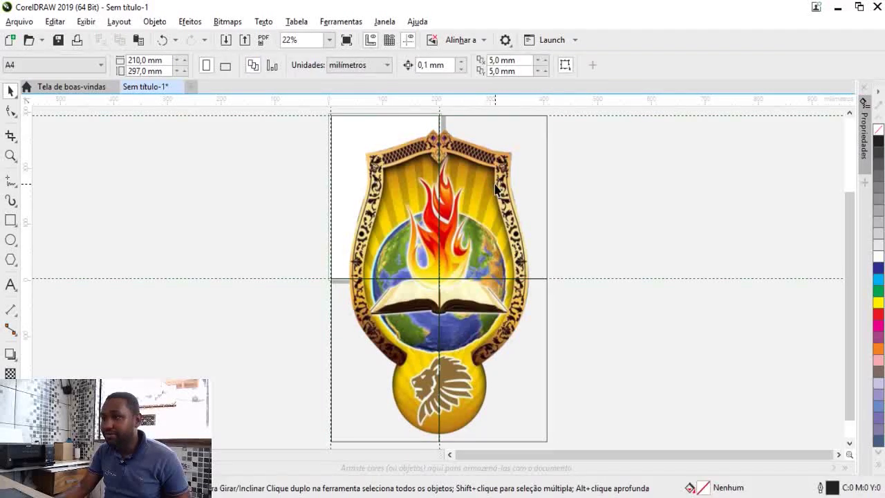
{"action": "left_click", "coordinate": [495, 172]}
Intersect the emblem with the grid, then separate the grid right and the pieces left.
{"action": "scroll", "coordinate": [582, 191], "scroll_direction": "down", "scroll_amount": 2}
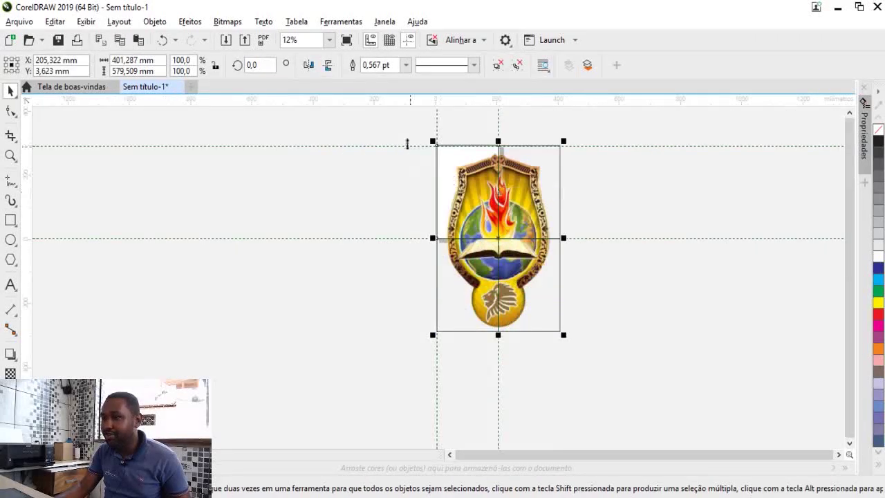
{"action": "left_click_drag", "start_coordinate": [395, 118], "coordinate": [609, 376]}
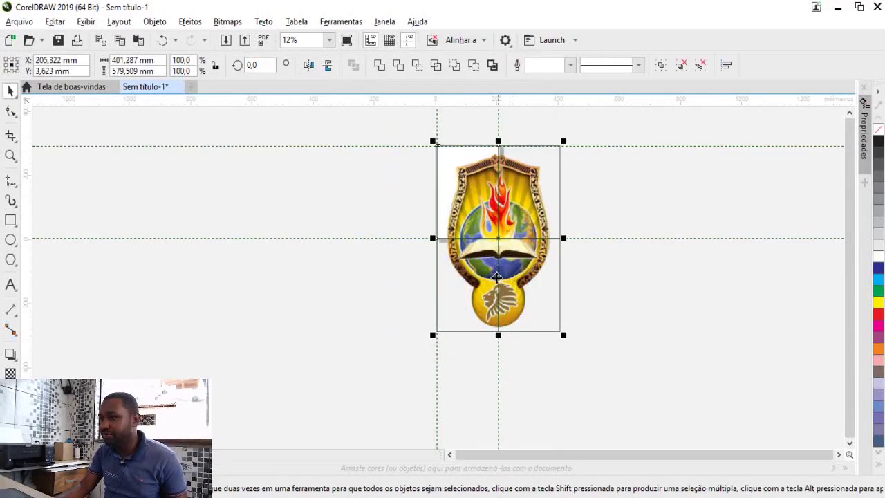
{"action": "left_click", "coordinate": [417, 65]}
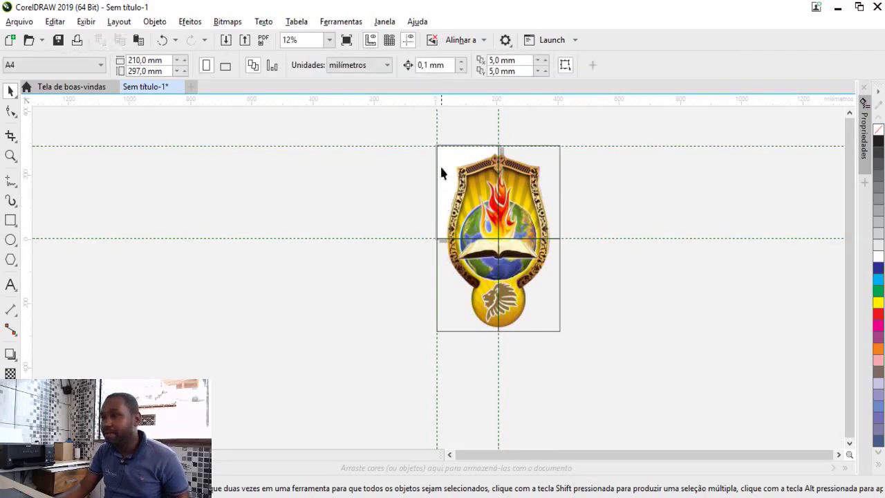
{"action": "left_click_drag", "start_coordinate": [602, 178], "coordinate": [670, 178]}
{"action": "mouse_move", "coordinate": [526, 206]}
{"action": "left_mouse_down"}
{"action": "mouse_move", "coordinate": [336, 231]}
{"action": "mouse_move", "coordinate": [331, 222]}
{"action": "left_mouse_up"}
Delete the spare emblem copy and empty grid, then ungroup the emblem quarters.
{"action": "left_click", "coordinate": [473, 218]}
{"action": "key", "text": "Delete"}
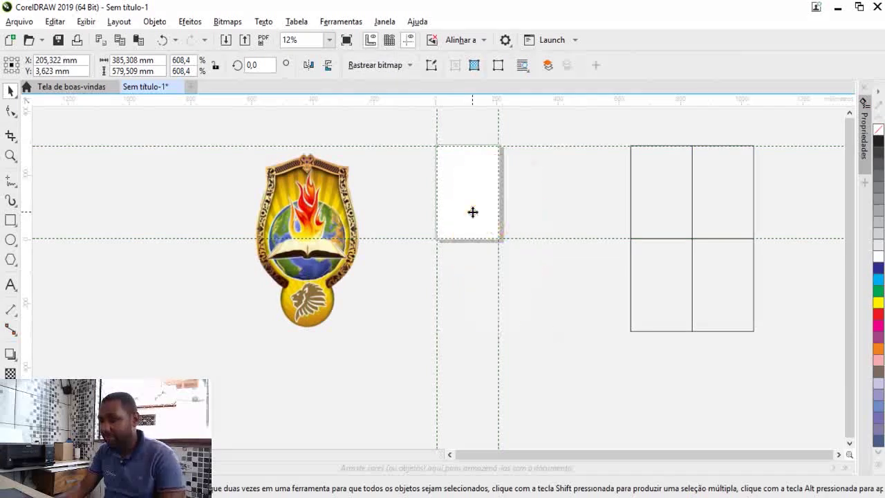
{"action": "left_click", "coordinate": [638, 200]}
{"action": "key", "text": "Delete"}
{"action": "left_click", "coordinate": [330, 211]}
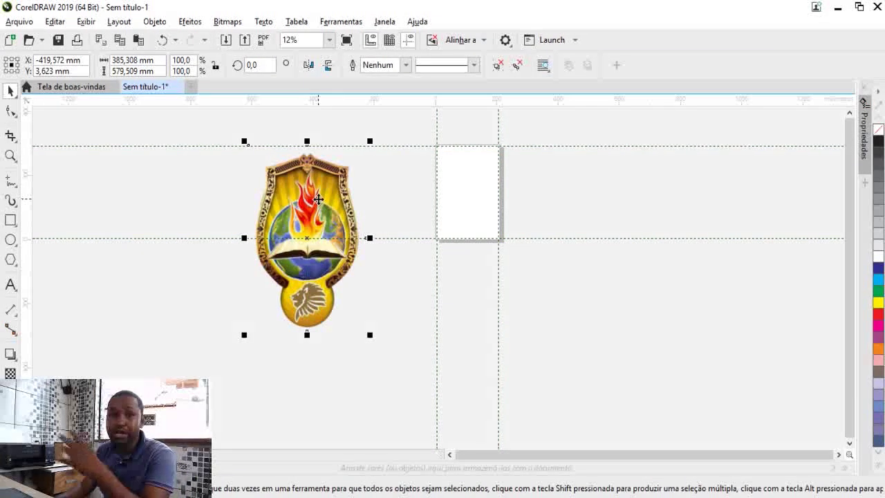
{"action": "left_click", "coordinate": [499, 66]}
Pull one emblem quarter away from the rest and centre it on the page.
{"action": "left_click", "coordinate": [412, 185]}
{"action": "left_click_drag", "start_coordinate": [339, 213], "coordinate": [356, 206]}
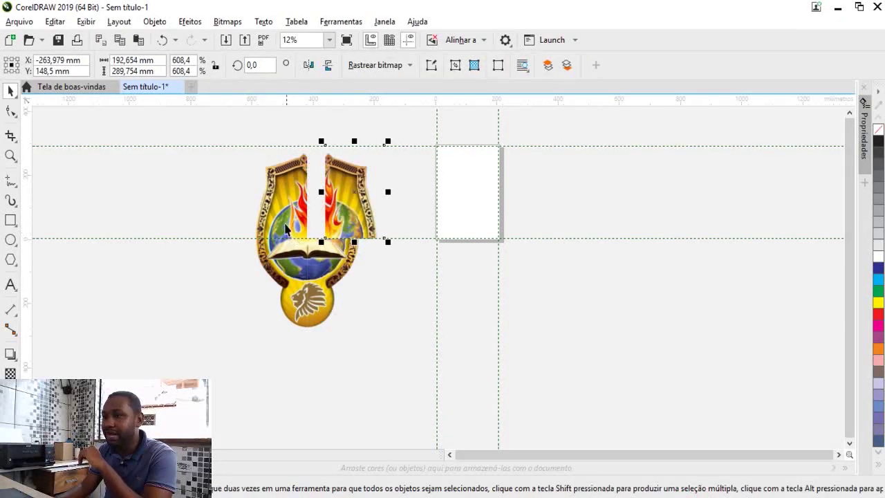
{"action": "left_click_drag", "start_coordinate": [285, 228], "coordinate": [267, 228]}
{"action": "key", "text": "ctrl+z"}
{"action": "key", "text": "ctrl+z"}
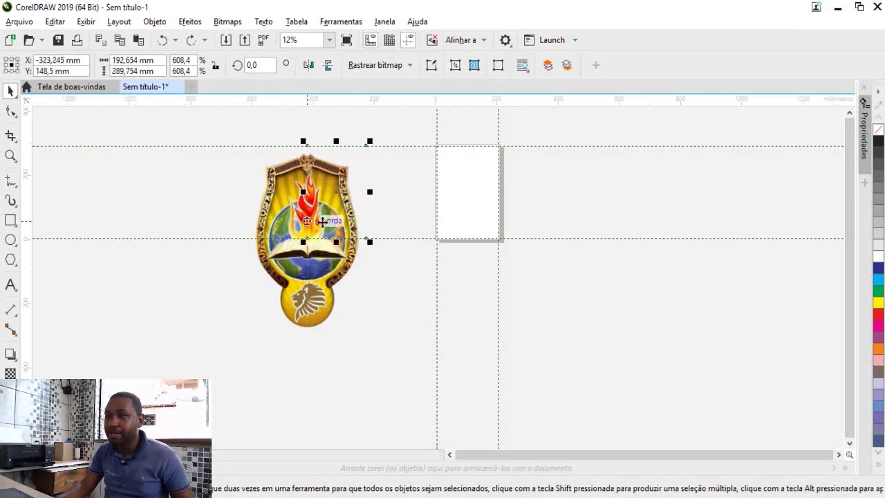
{"action": "left_click_drag", "start_coordinate": [345, 200], "coordinate": [287, 201]}
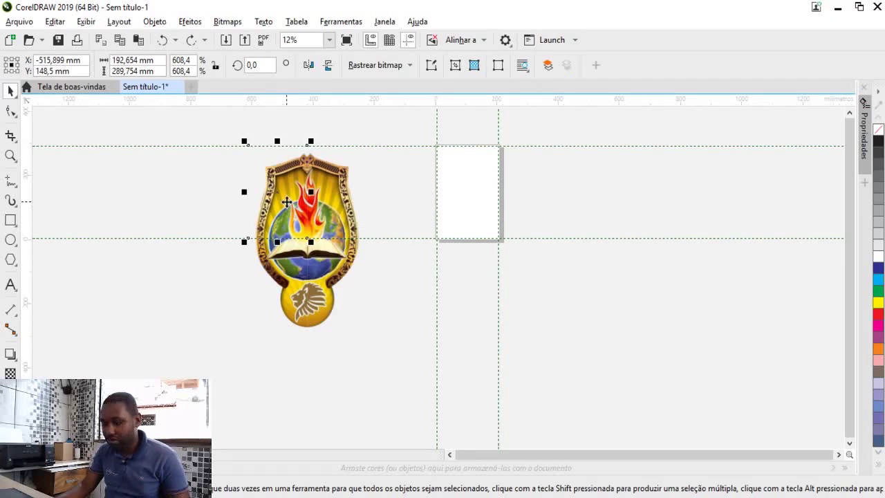
{"action": "key", "text": "p"}
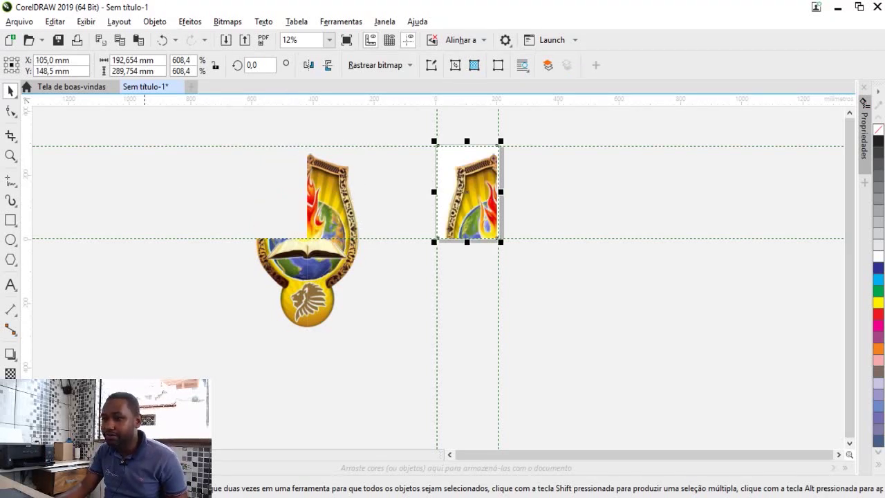
Centre two more emblem quarters, each on its own new A4 page.
{"action": "key", "text": "Delete"}
{"action": "left_click", "coordinate": [317, 224]}
{"action": "key", "text": "p"}
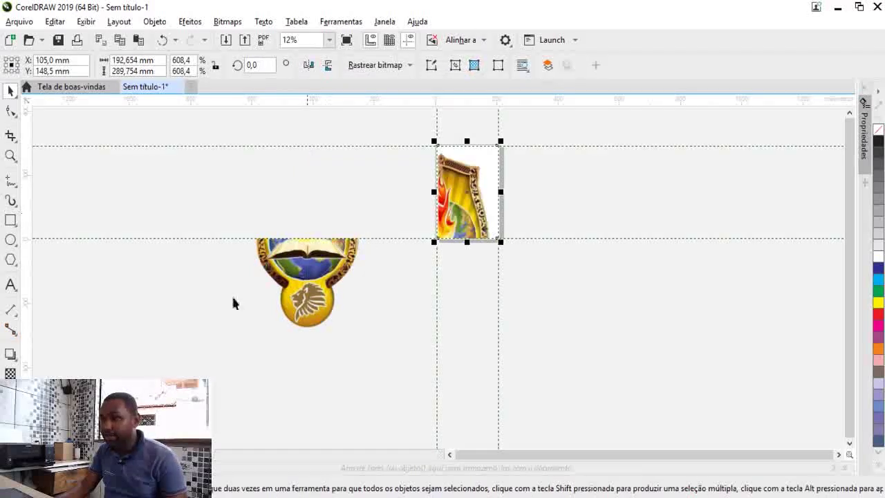
{"action": "key", "text": "Delete"}
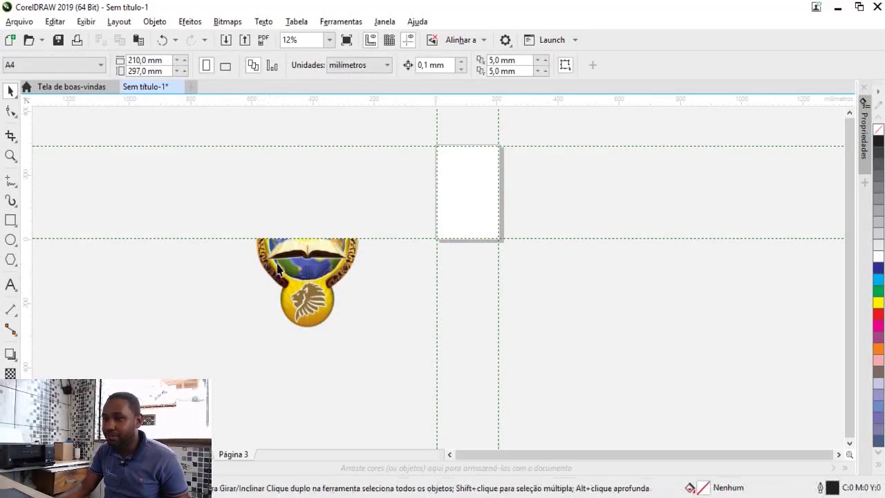
{"action": "left_click", "coordinate": [278, 270]}
{"action": "key", "text": "p"}
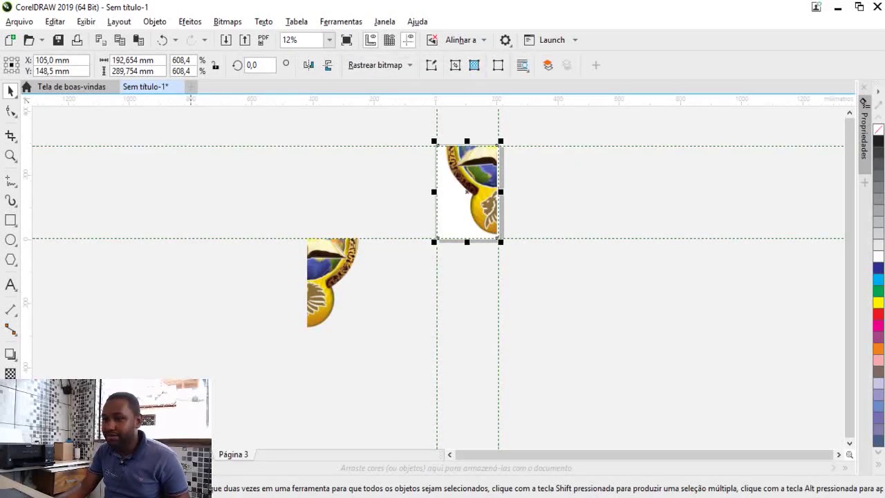
{"action": "left_click", "coordinate": [325, 283]}
Centre the last quarter on Página 4, then bring up printing for EPSON L4150, pages 1-4.
{"action": "key", "text": "p"}
{"action": "left_click", "coordinate": [301, 230]}
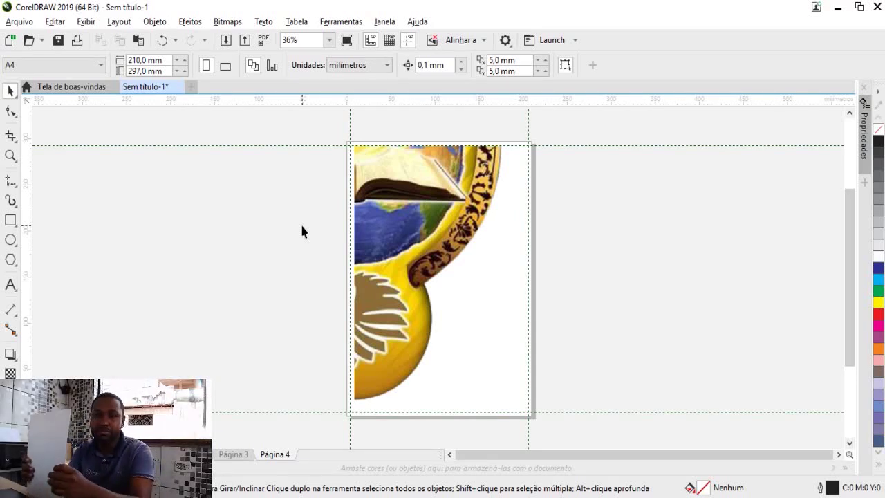
{"action": "key", "text": "Page_Down"}
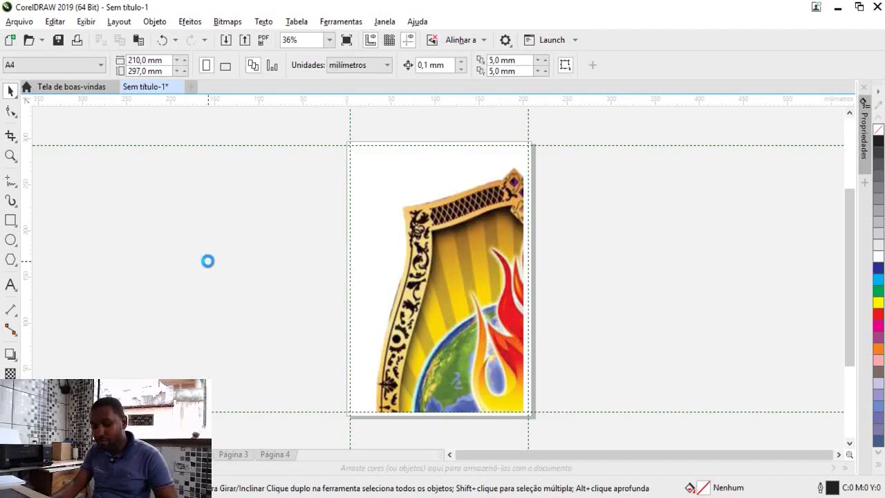
{"action": "key", "text": "ctrl+p"}
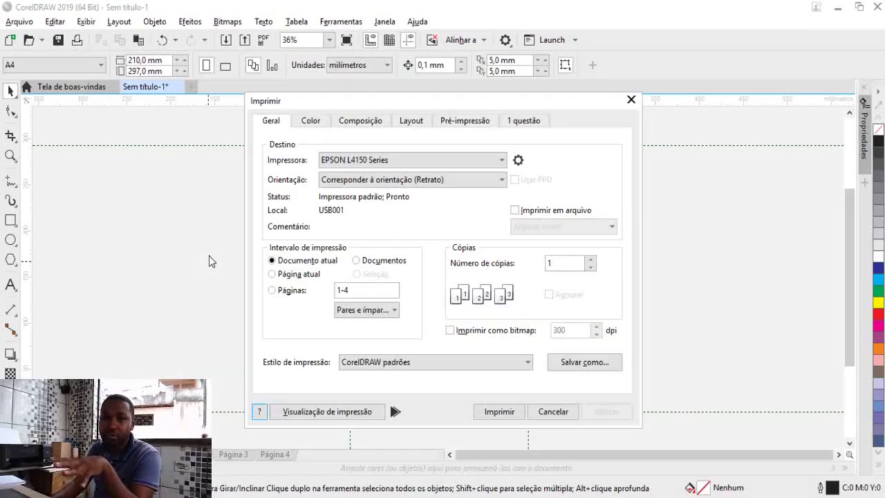
Set the EPSON L4150 quality to Vívido padrão and print pages 1-4.
{"action": "left_click", "coordinate": [518, 160]}
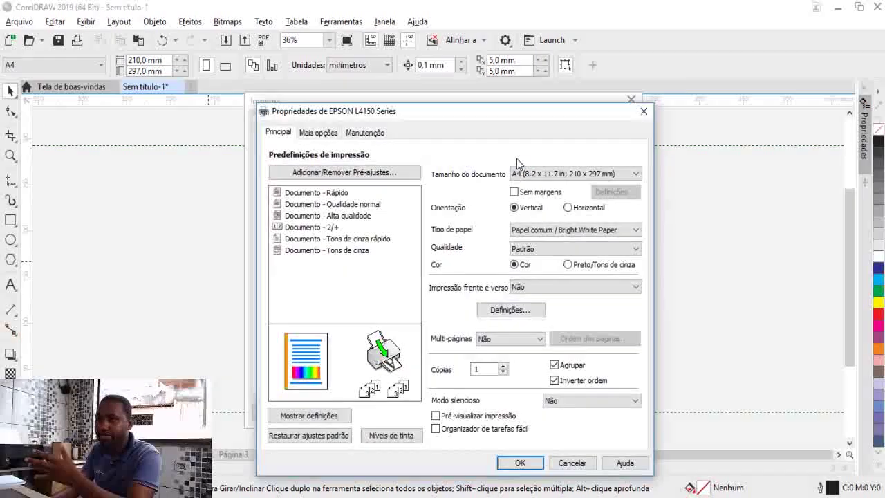
{"action": "left_click", "coordinate": [520, 251]}
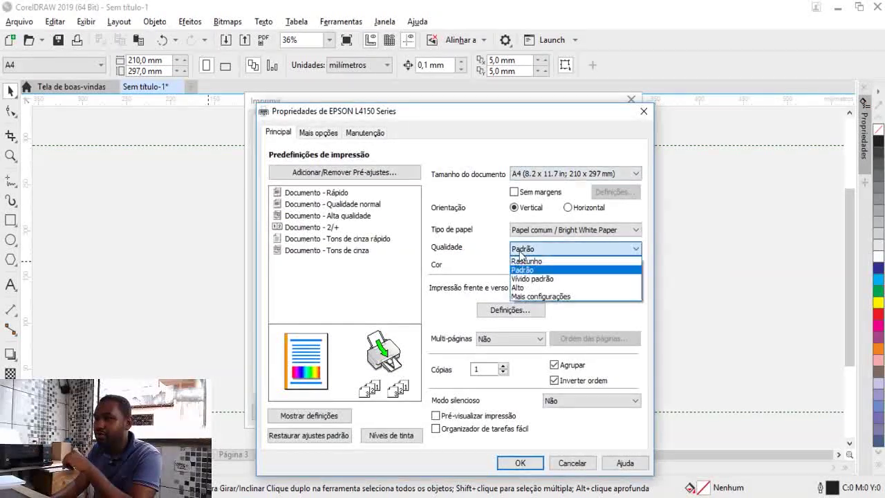
{"action": "left_click", "coordinate": [530, 283]}
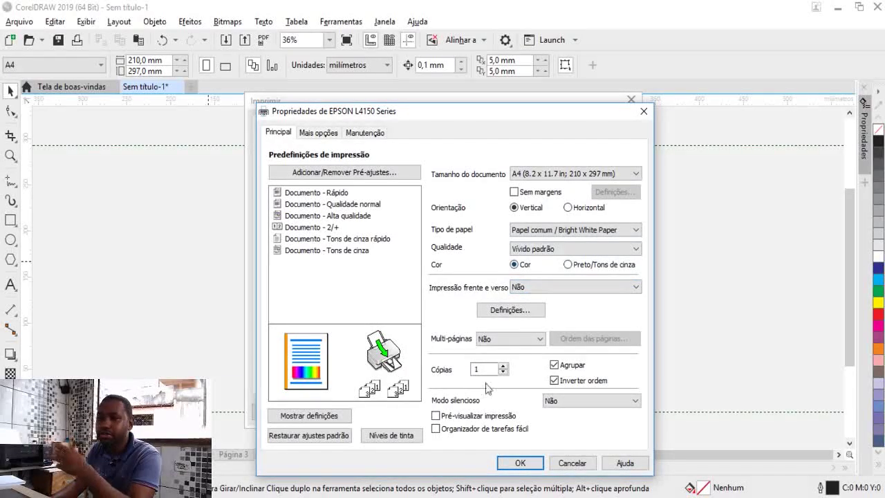
{"action": "left_click", "coordinate": [517, 462]}
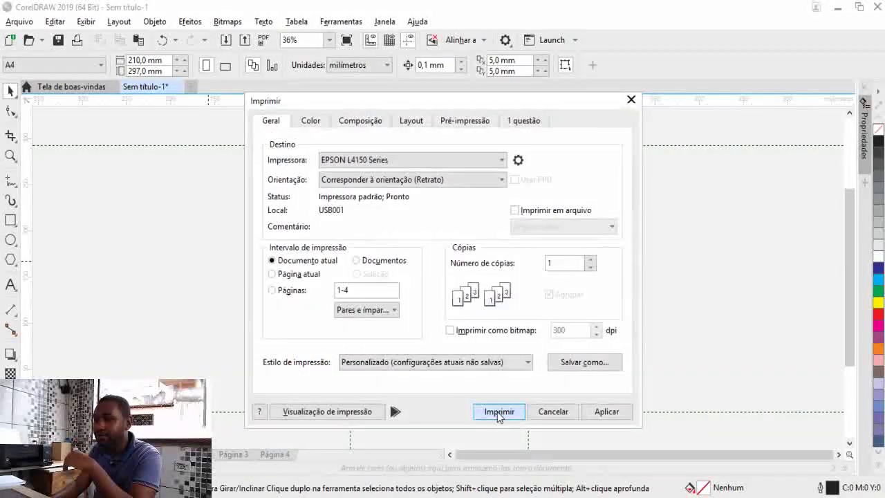
{"action": "left_click", "coordinate": [499, 412]}
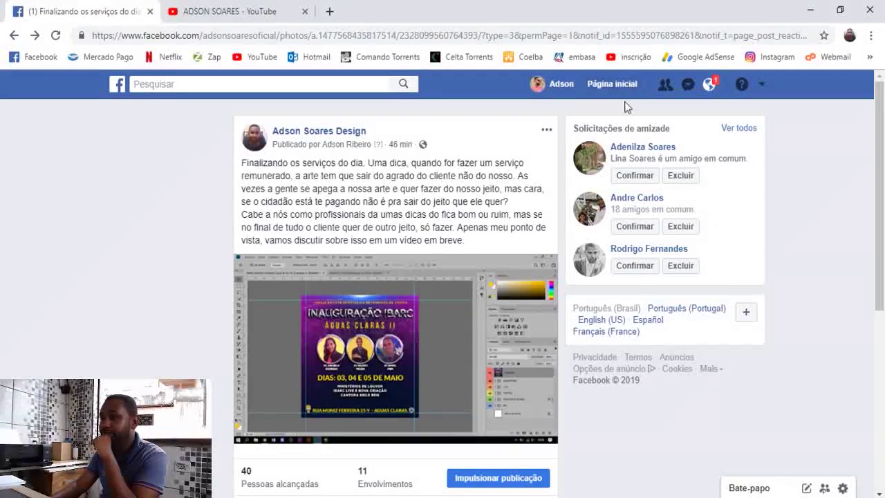
Check the unread Facebook notifications.
{"action": "left_click", "coordinate": [708, 83]}
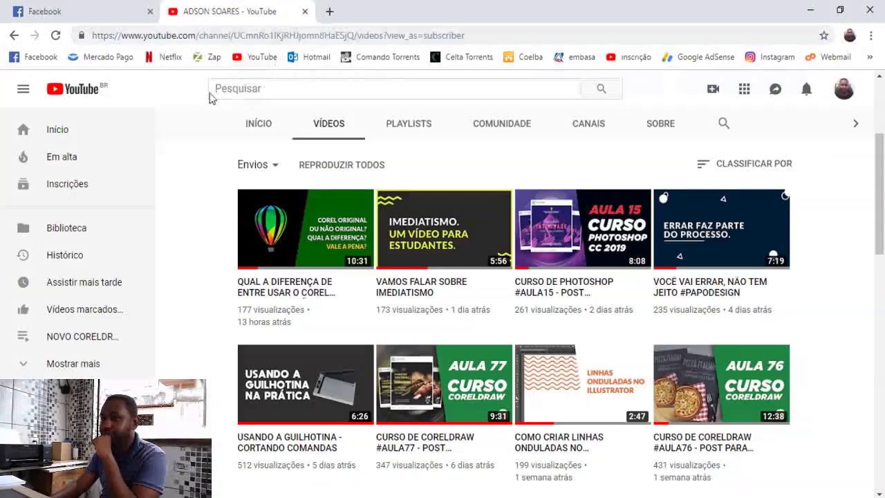
{"action": "left_click", "coordinate": [212, 93]}
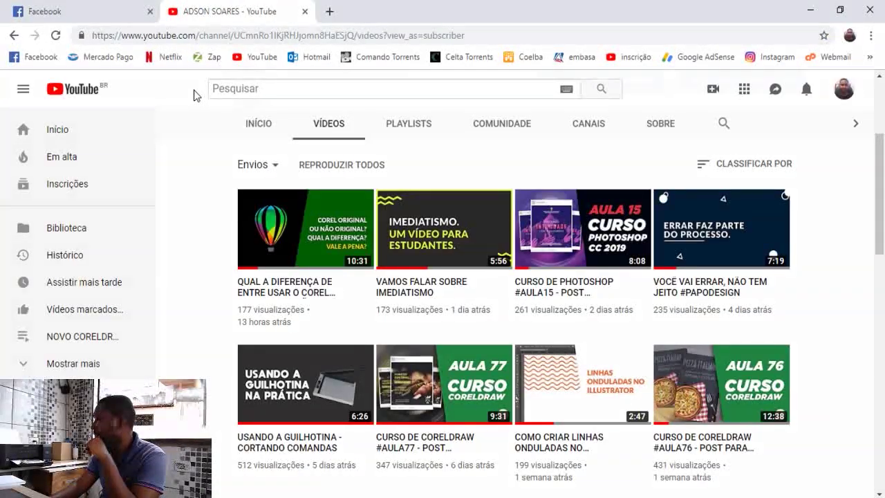